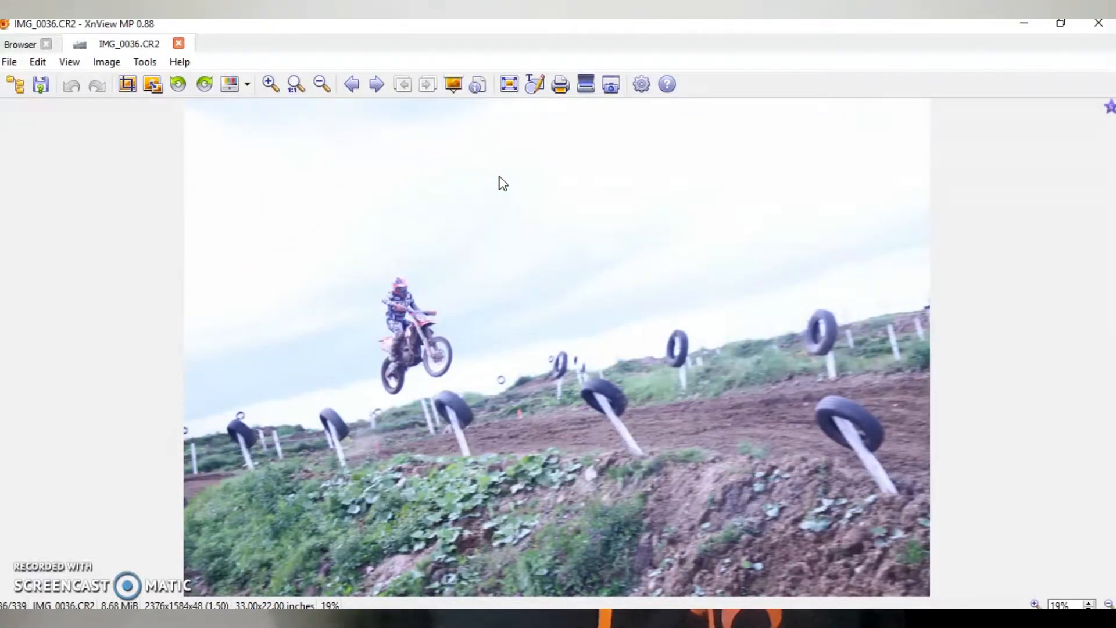
- Close the opened IMG_0036.CR2 photo and filter the mmx folder to show only photos rated Excellent
left_click(591, 211)
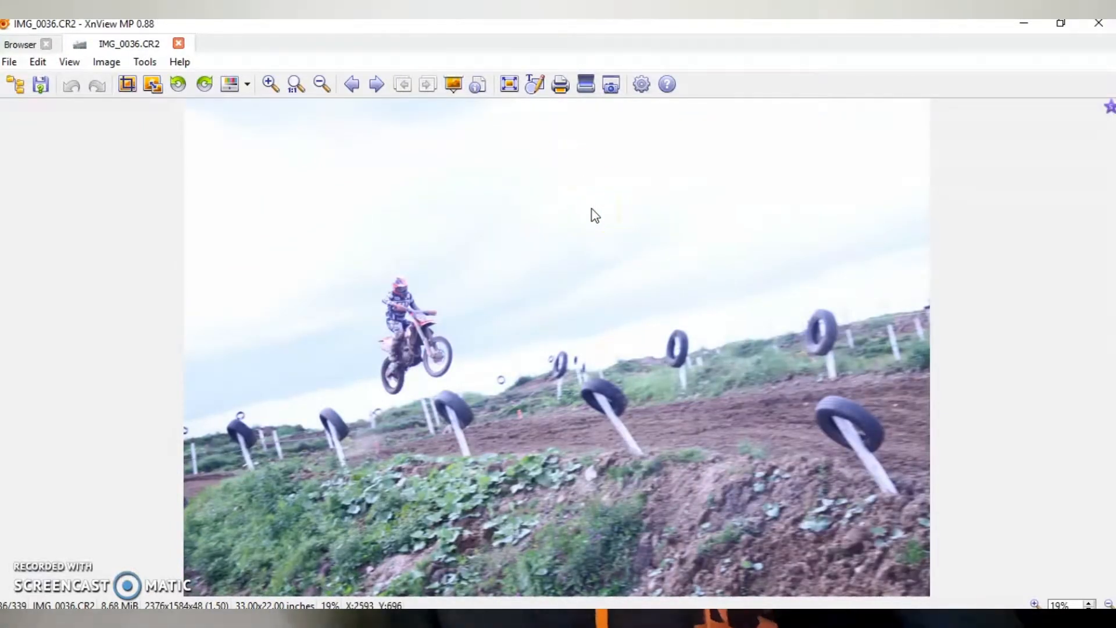
left_click(179, 44)
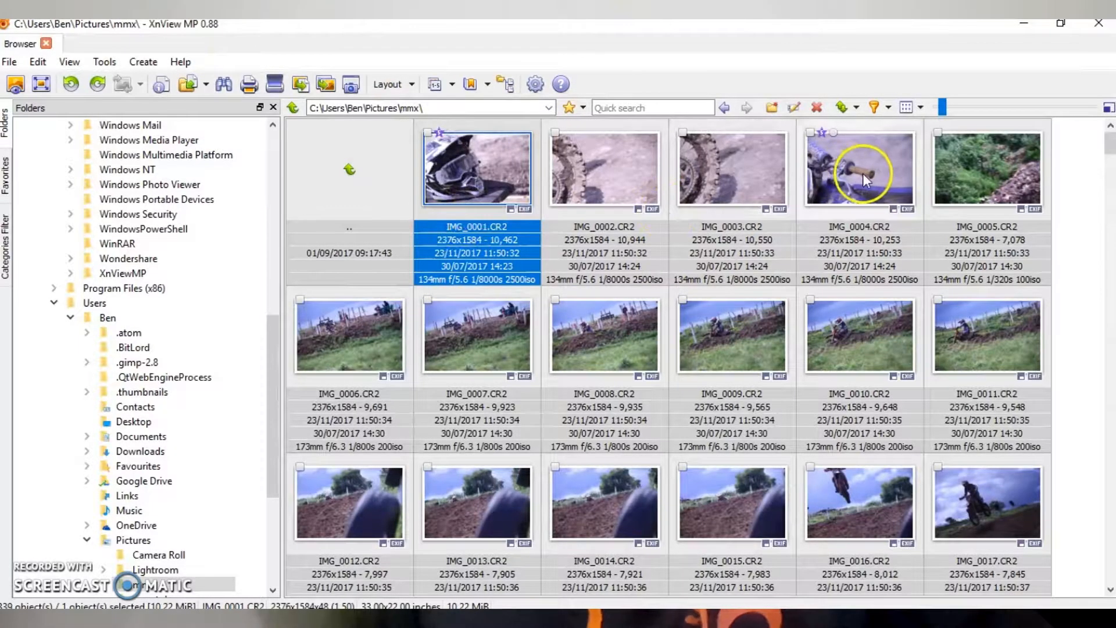
left_click(887, 109)
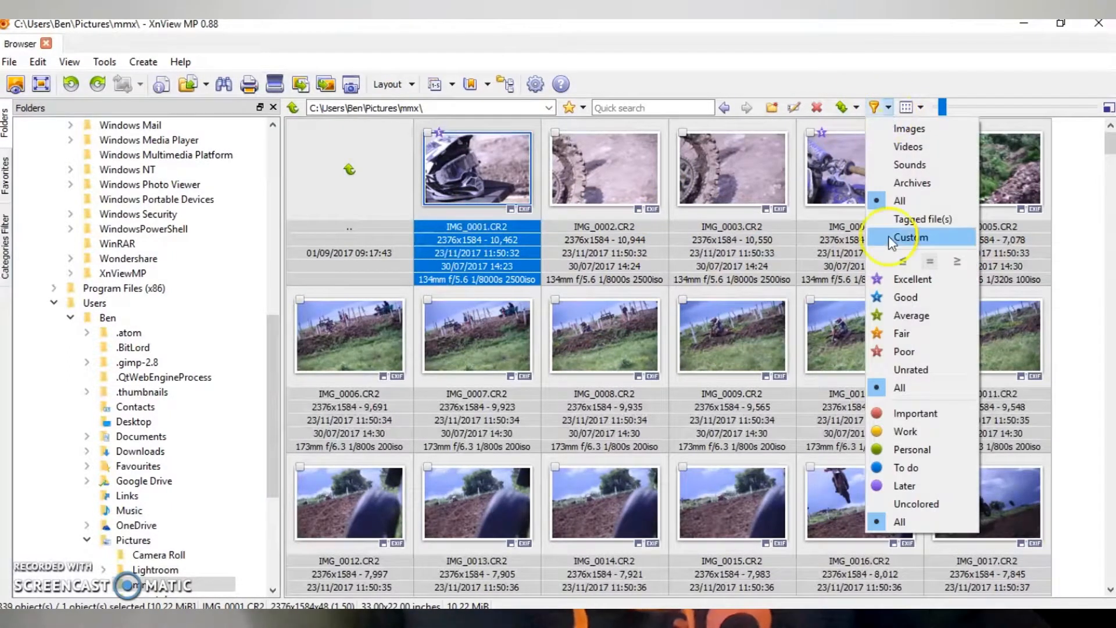
left_click(903, 283)
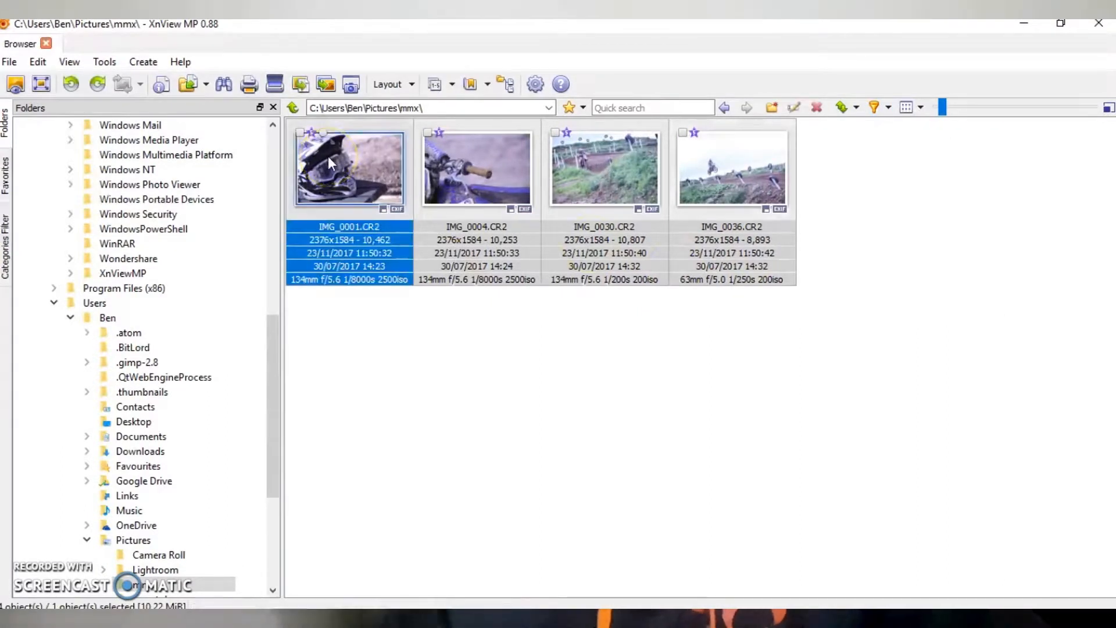
- Select all the filtered photos, bring them into Lightroom and import them into the catalog
key("ctrl+a")
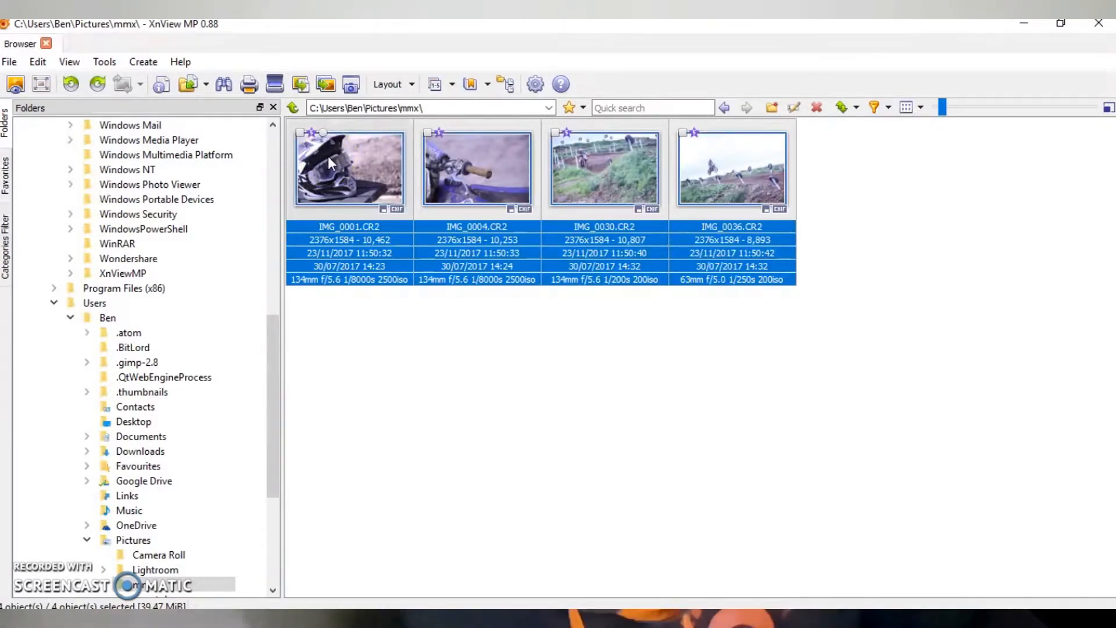
left_click_drag(361, 177, 545, 306)
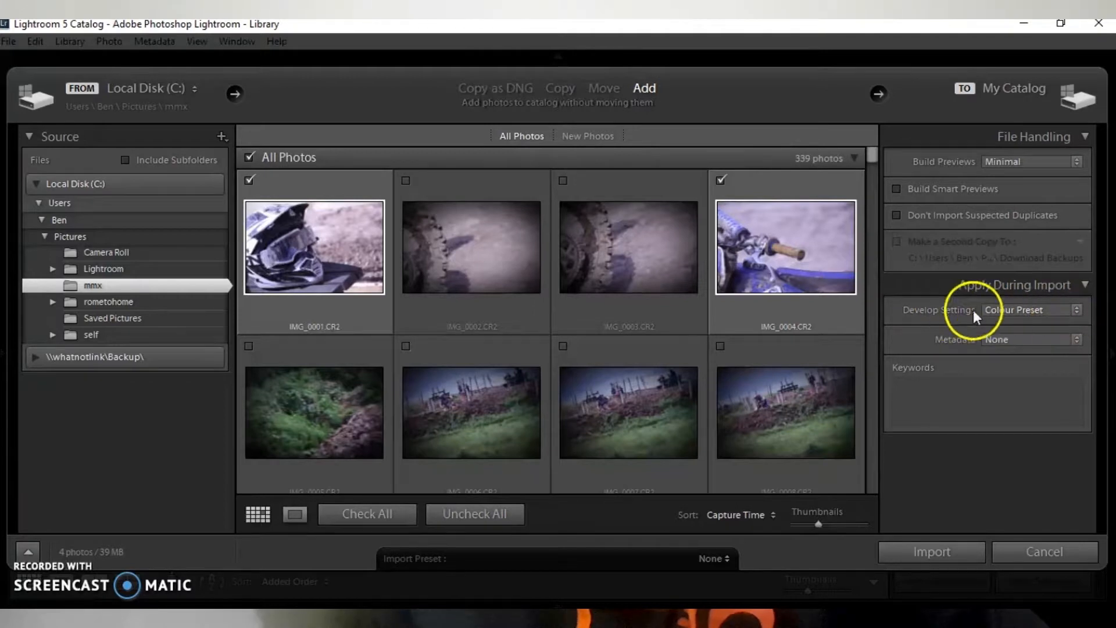
left_click(928, 552)
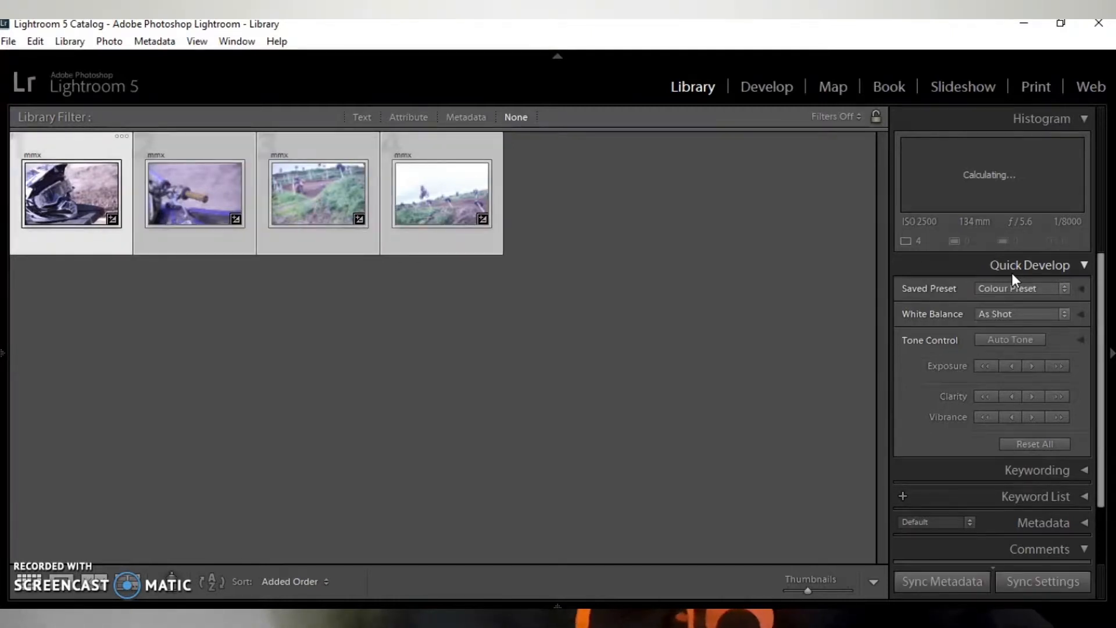
- Rate the four imported photos five stars and open the helmet photo in the Develop module
key("5")
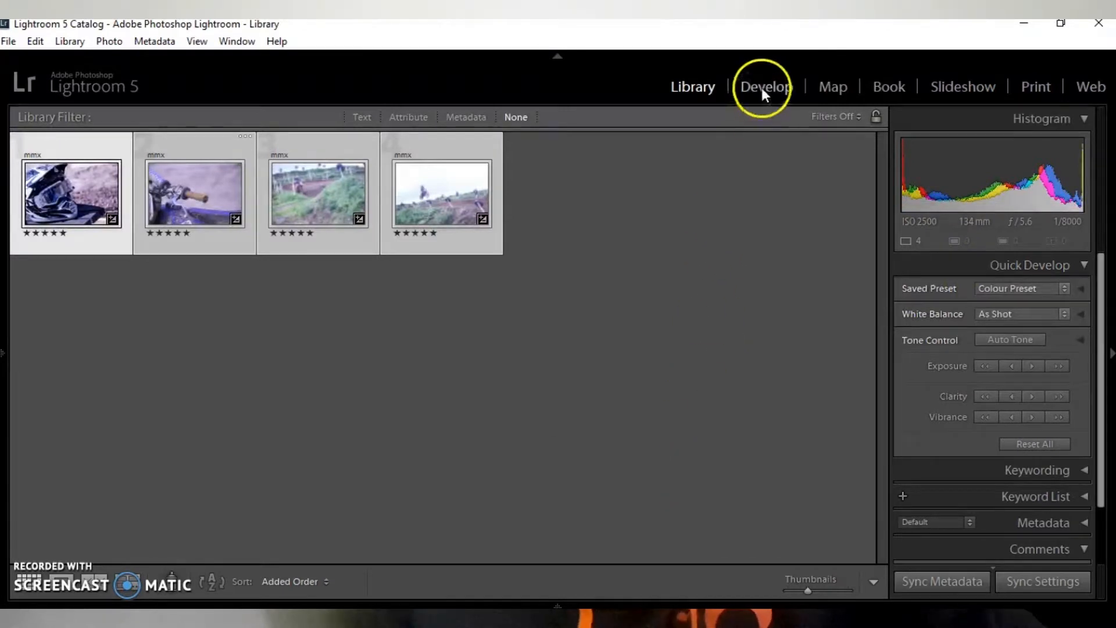
left_click(99, 165)
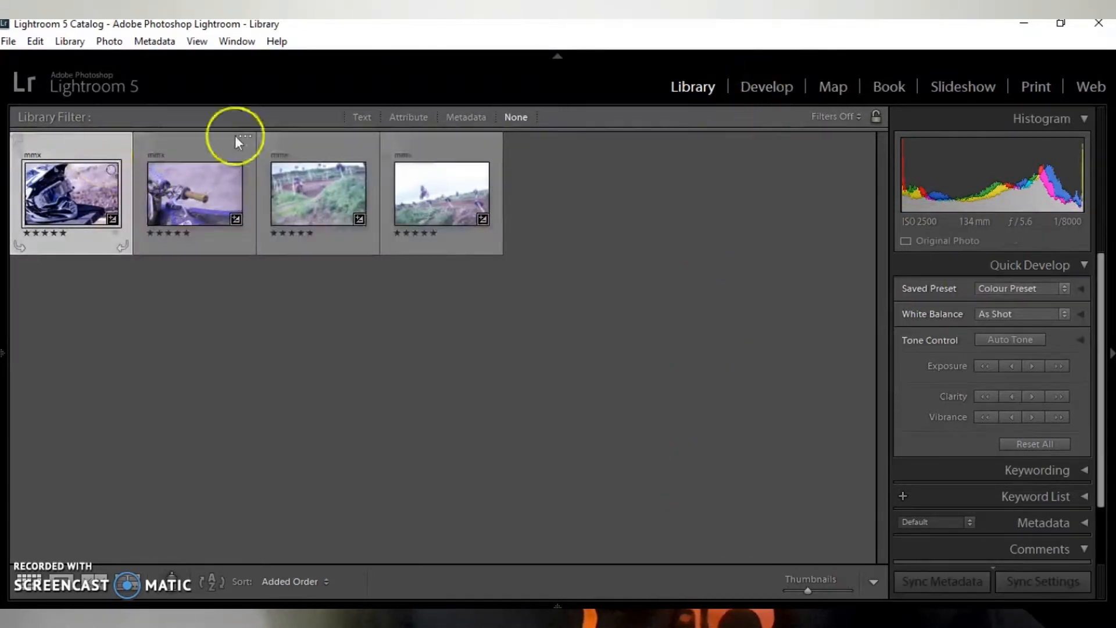
left_click(757, 88)
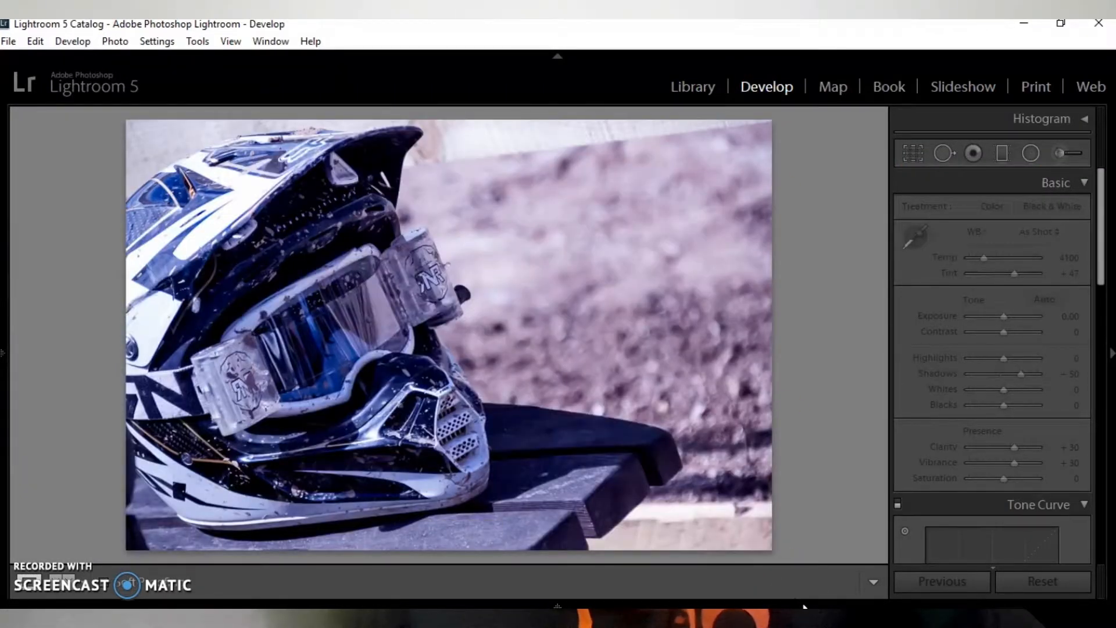
- Filter the filmstrip to show only rated photos, and hide the filmstrip
mouse_move(805, 604)
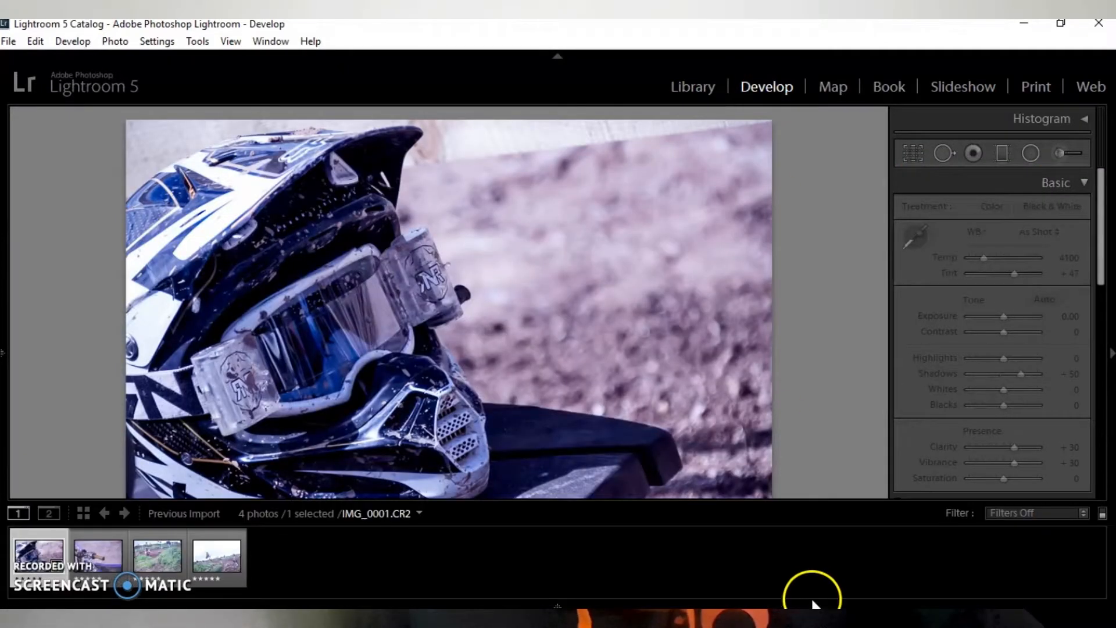
left_click(1047, 512)
left_click(954, 398)
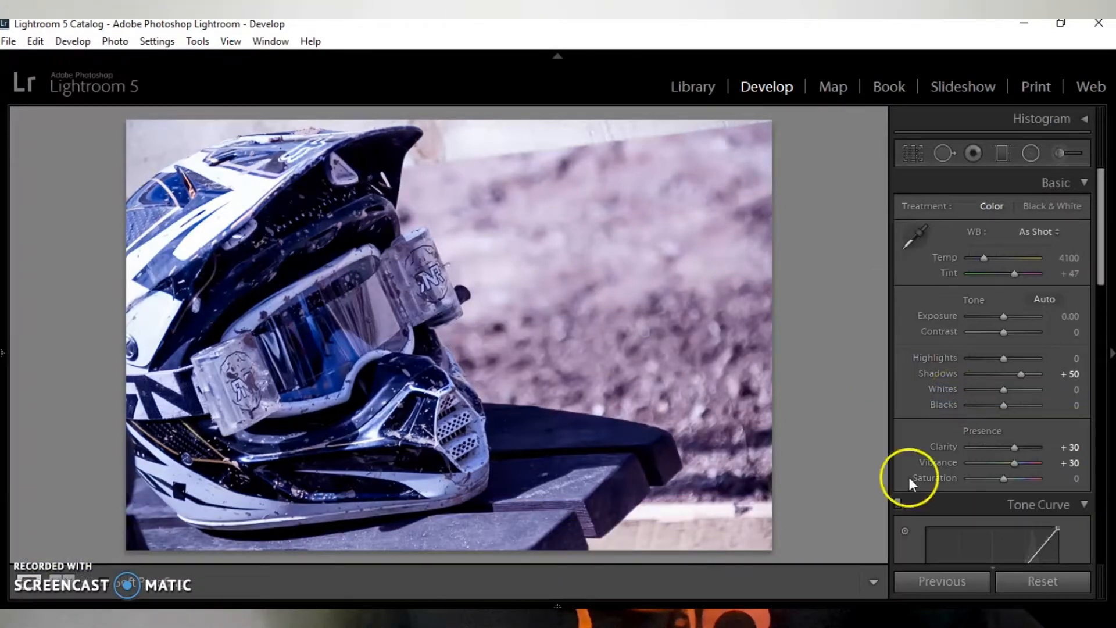
mouse_move(868, 587)
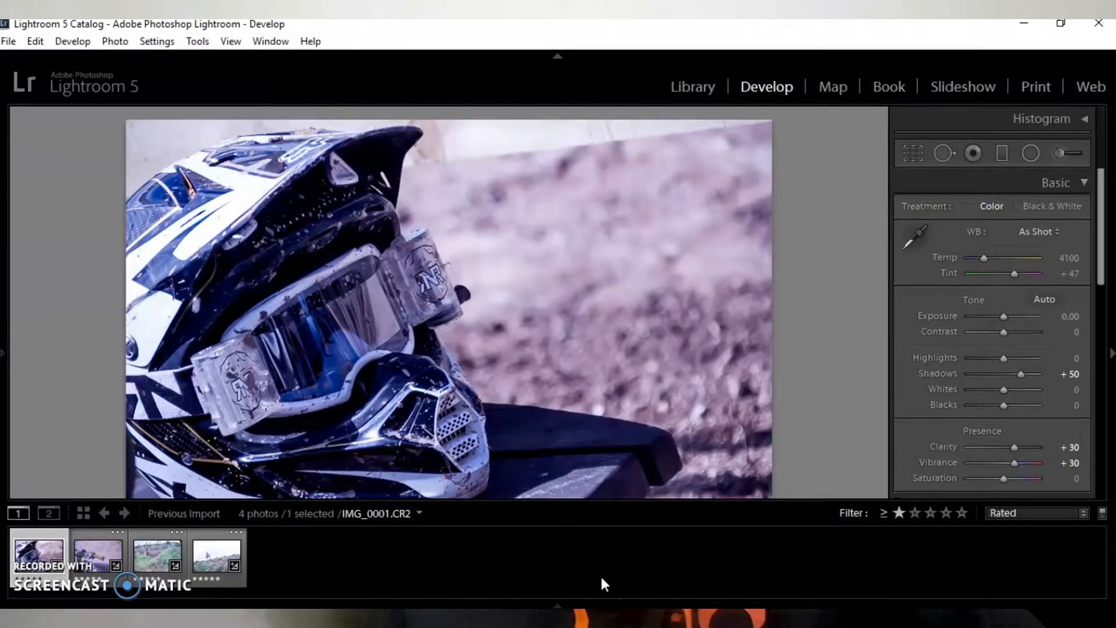
left_click(616, 541)
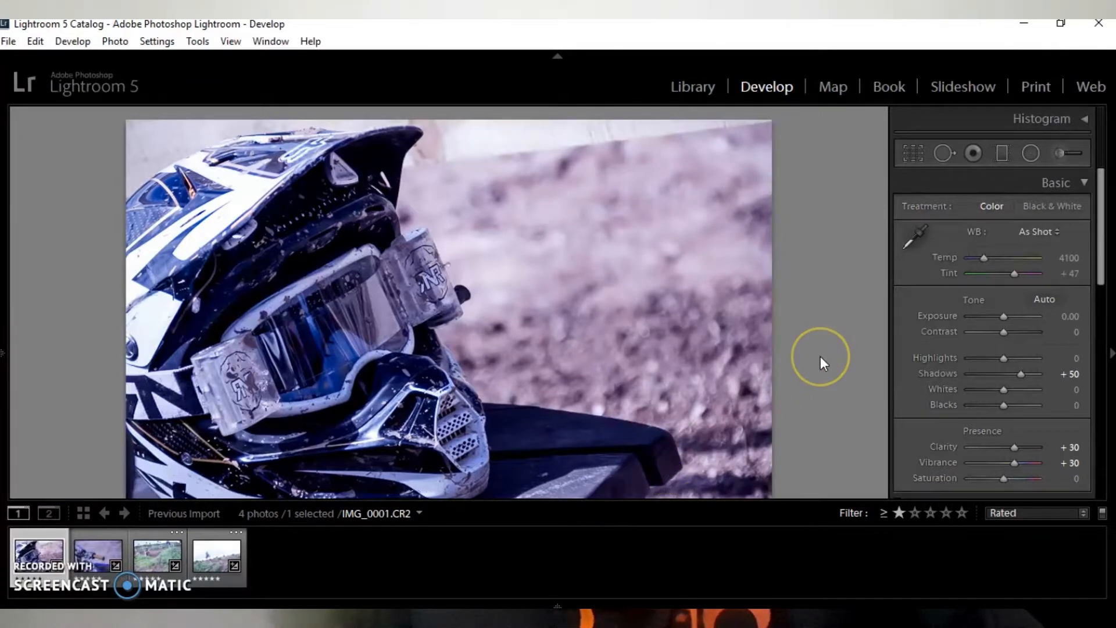
key("F6")
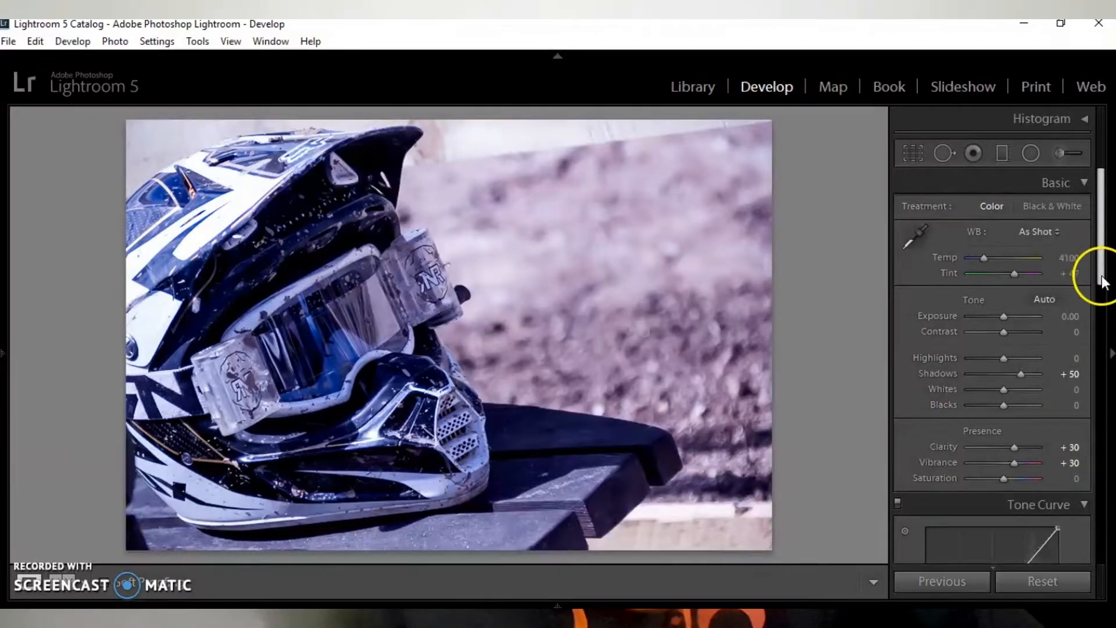
- Examine the helmet photo's develop settings, from sharpening and noise reduction to lens profile corrections
left_click(1102, 294)
left_click_drag(1104, 295, 1102, 382)
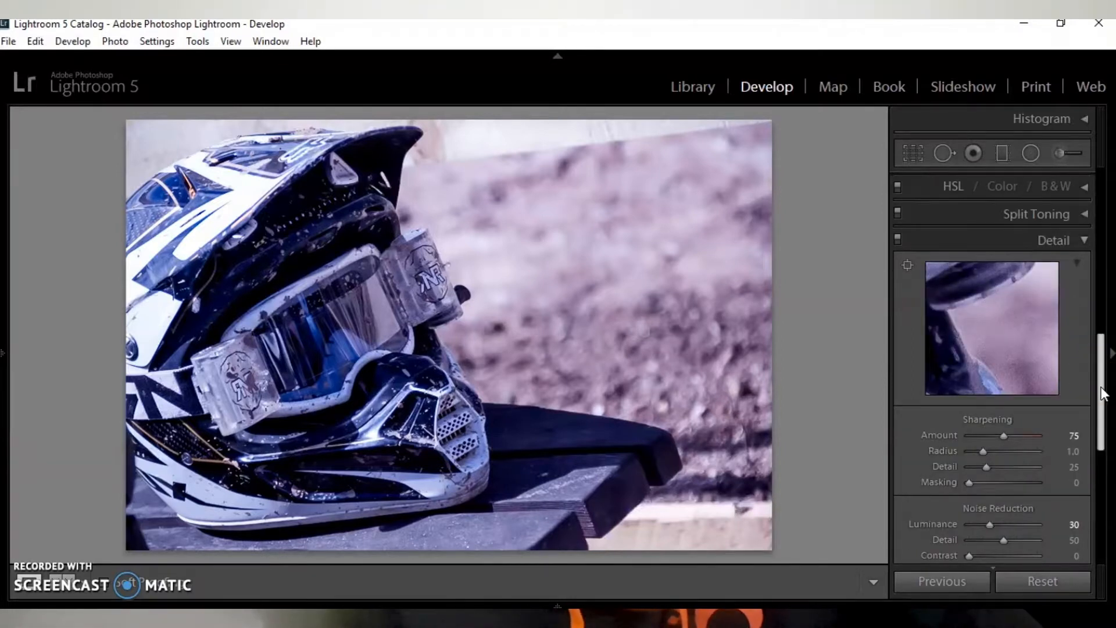
left_click(1102, 504)
left_click(1092, 323)
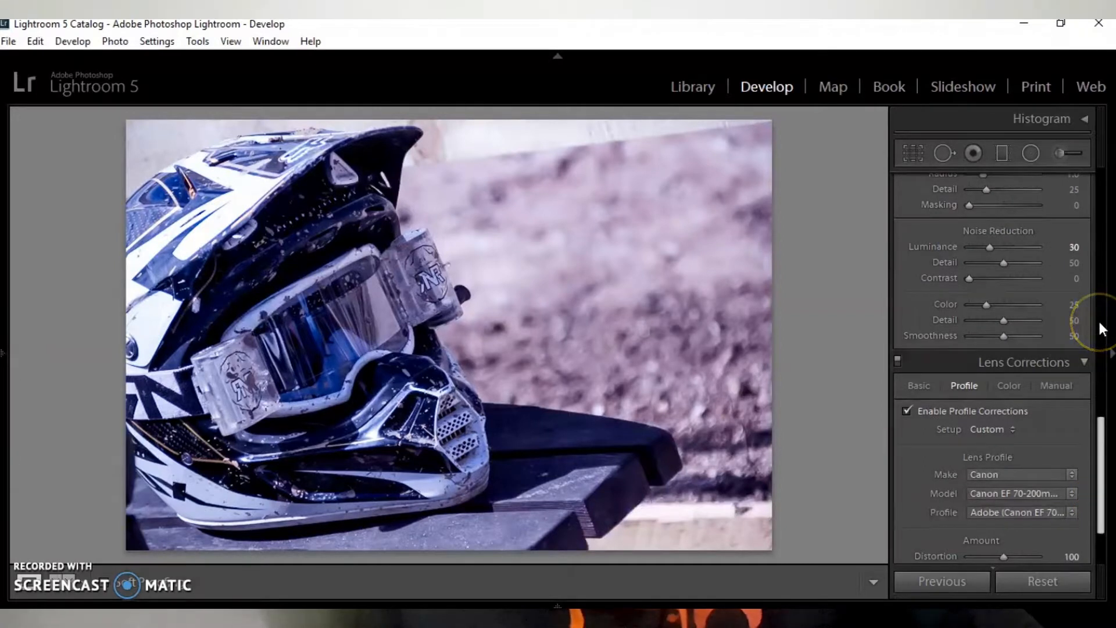
left_click(1102, 321)
left_click(1101, 291)
left_click(1102, 212)
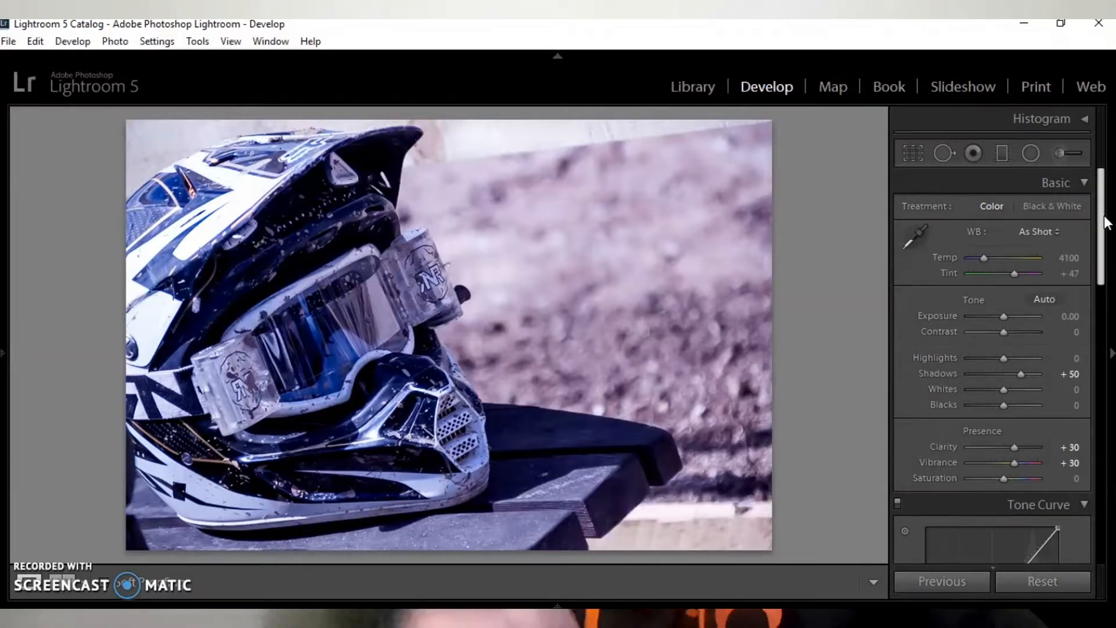
- Set the helmet photo's white balance to Daylight, convert it to Black & White and raise Clarity to +100
left_click(1053, 240)
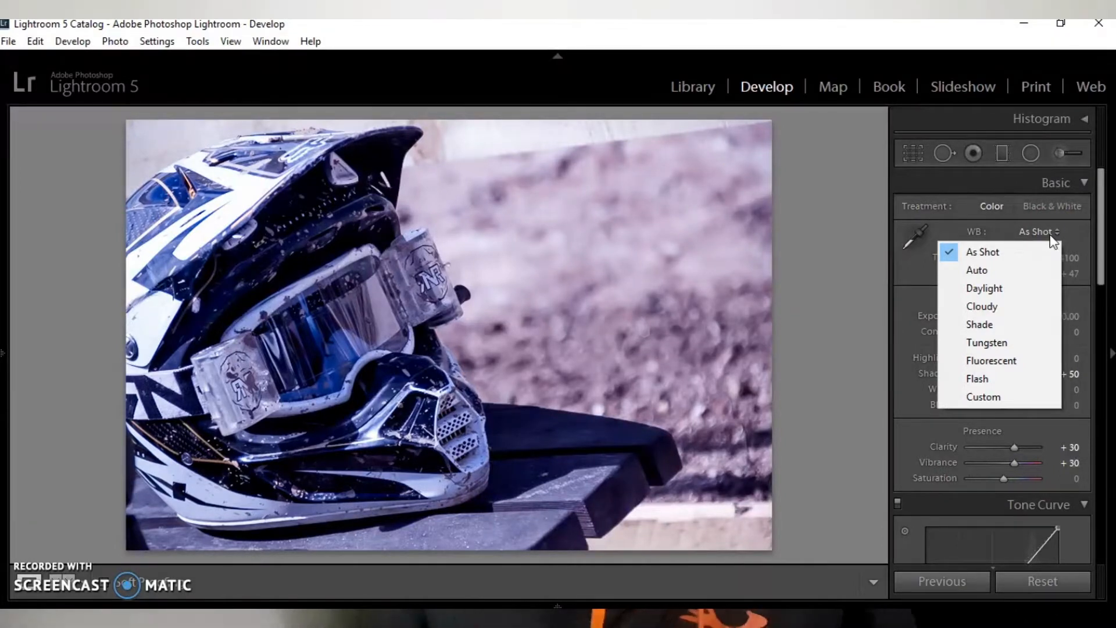
left_click(987, 288)
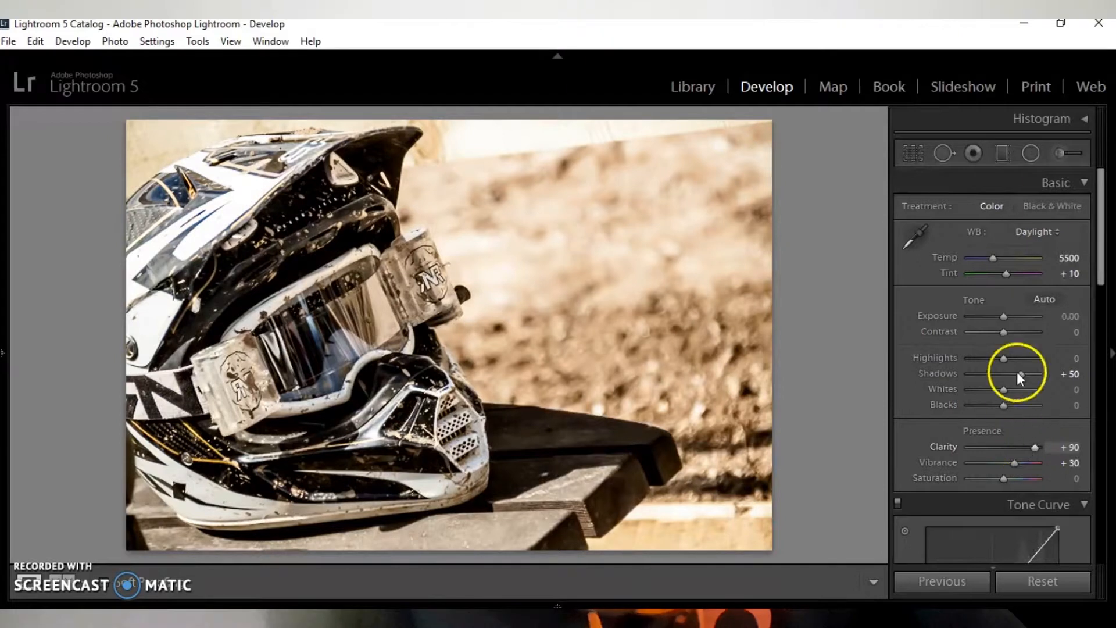
left_click(1058, 204)
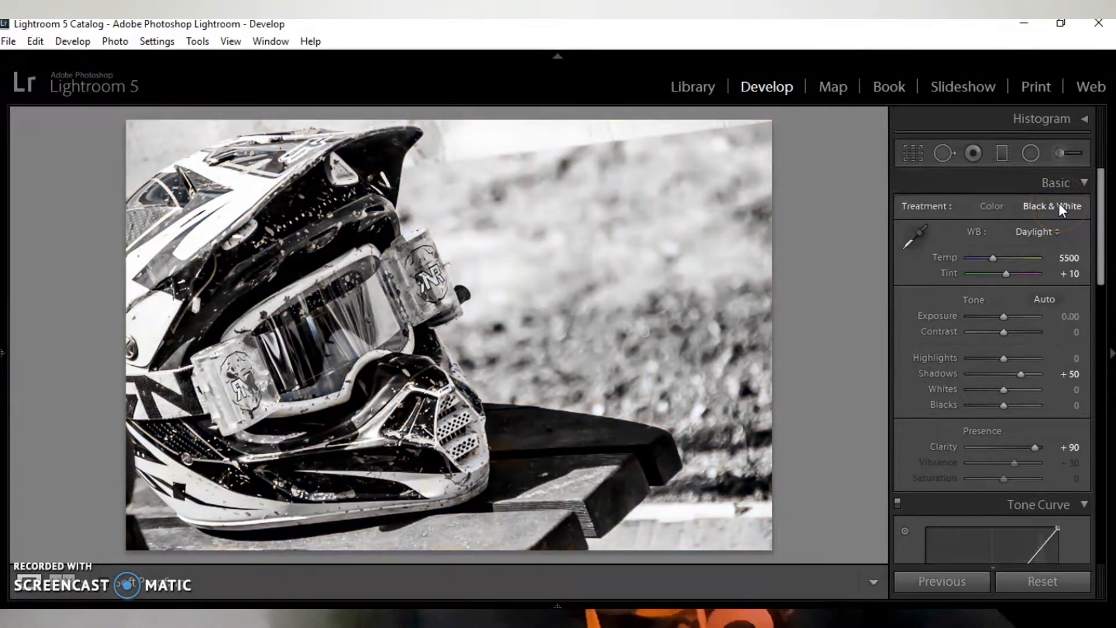
left_click_drag(1036, 447, 1052, 449)
- Add a large radial filter centred on the helmet's goggles, with Exposure at -1.24, to darken the surroundings
left_click(1038, 149)
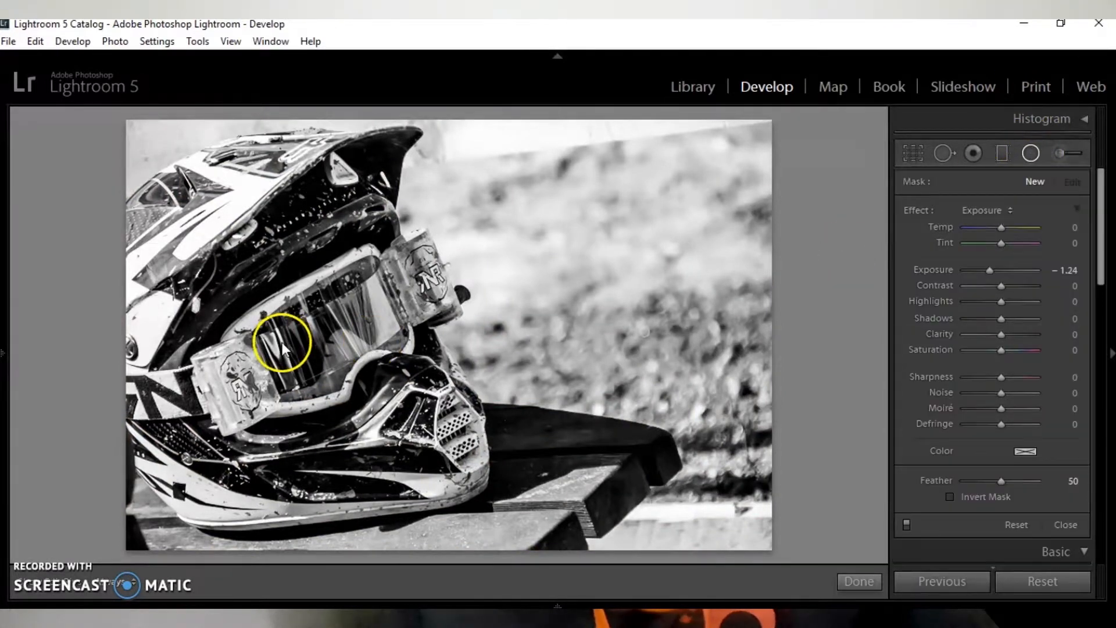
left_click_drag(281, 342, 663, 625)
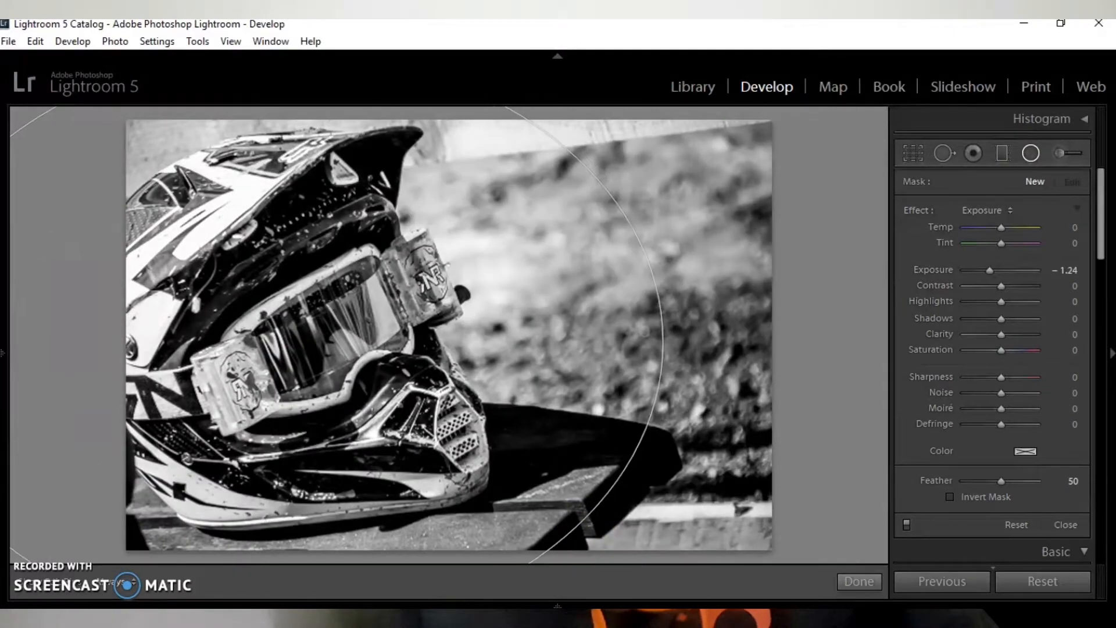
left_click(859, 581)
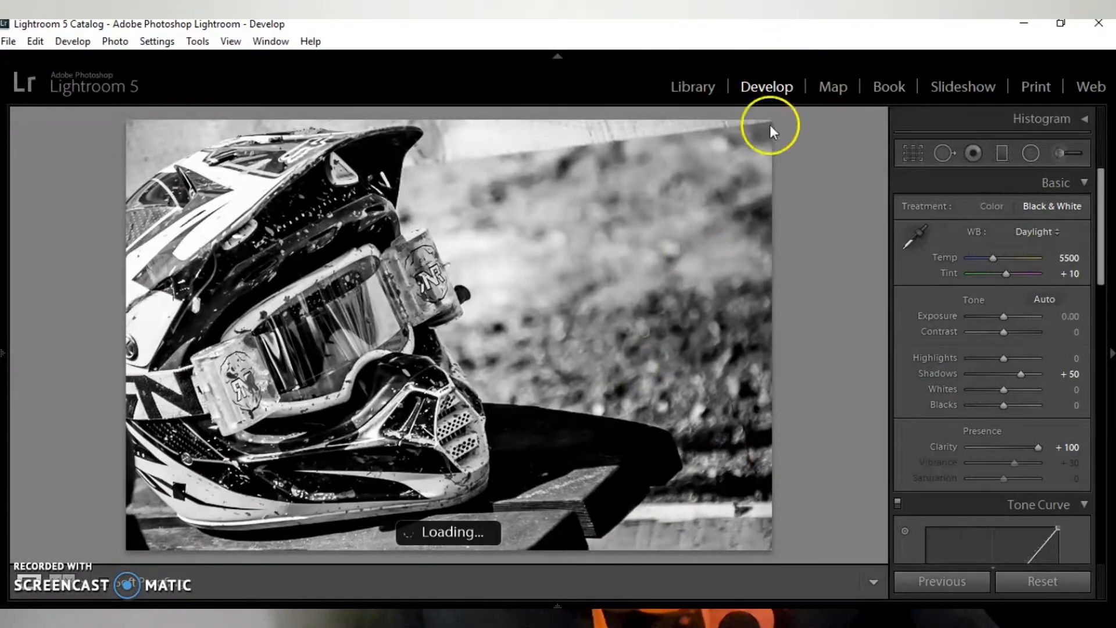
- Go to the handlebar photo, set its white balance to Daylight and raise Clarity to +83
key("Right")
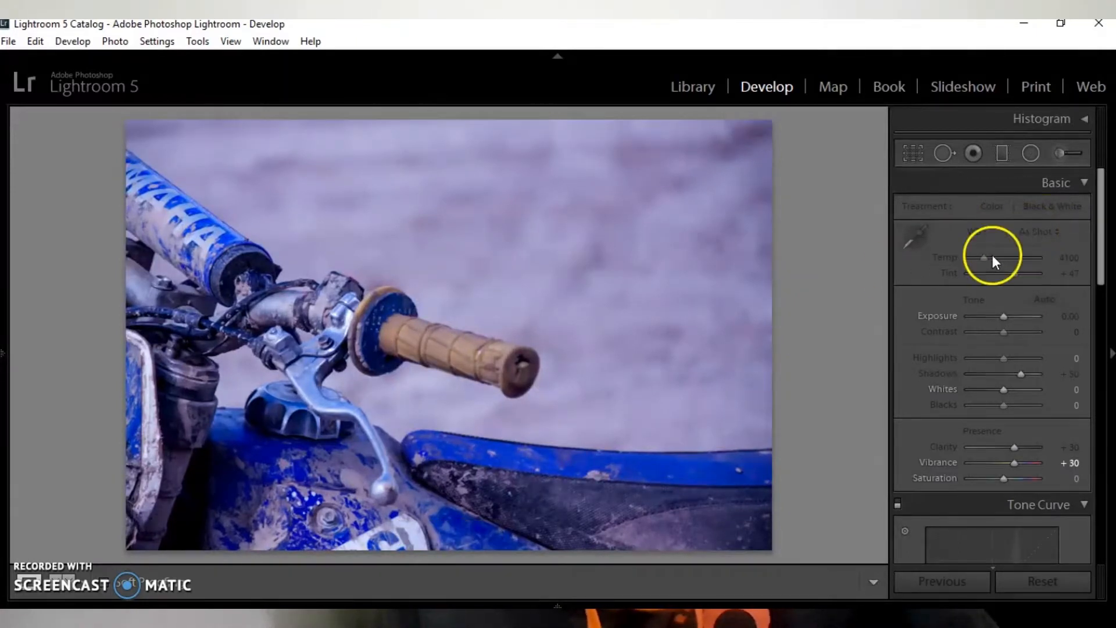
left_click(1041, 229)
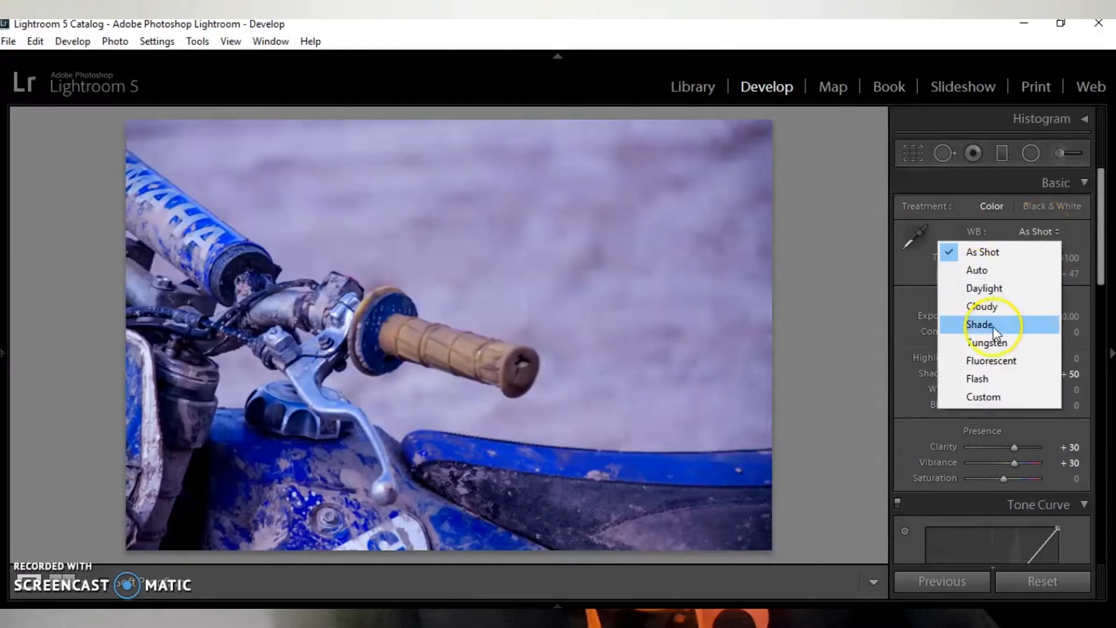
left_click(995, 291)
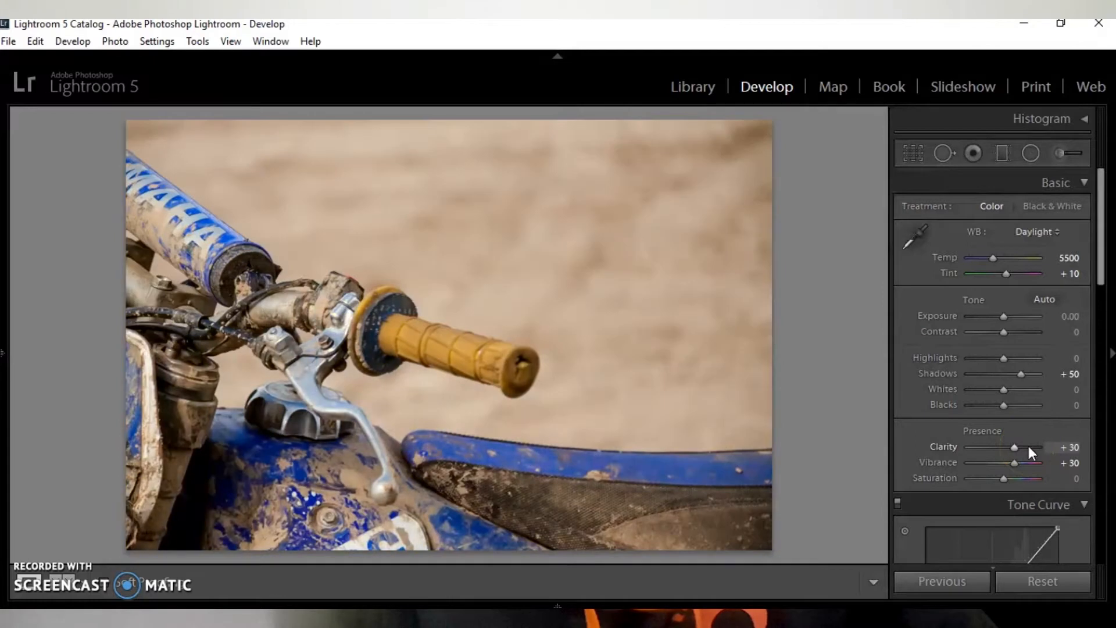
left_click(1033, 447)
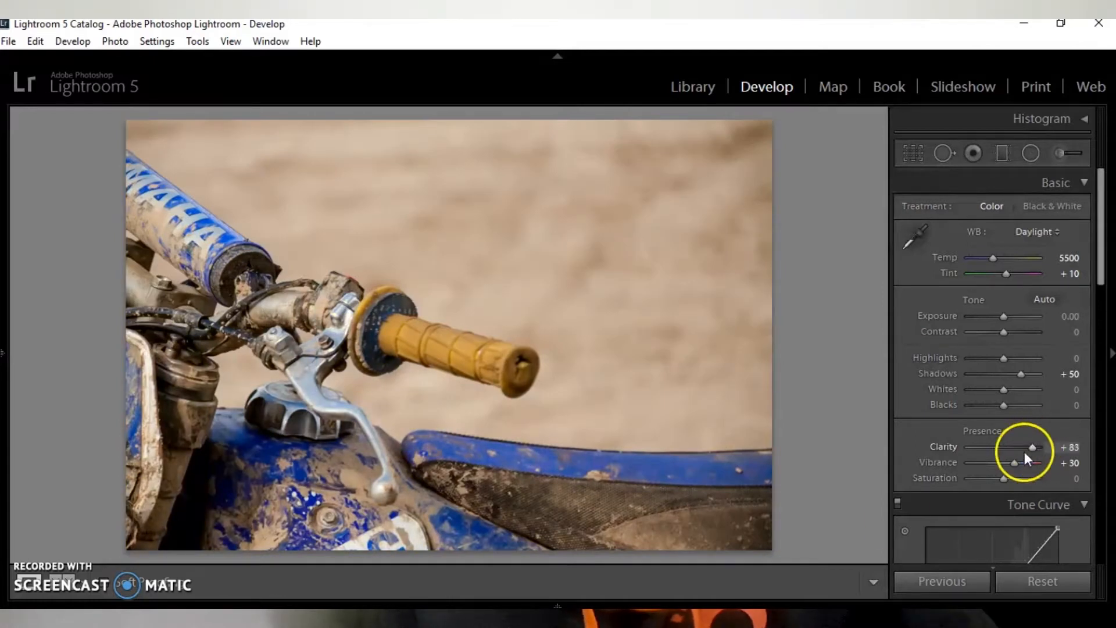
- Open the export settings for all four selected photos
left_click(775, 604)
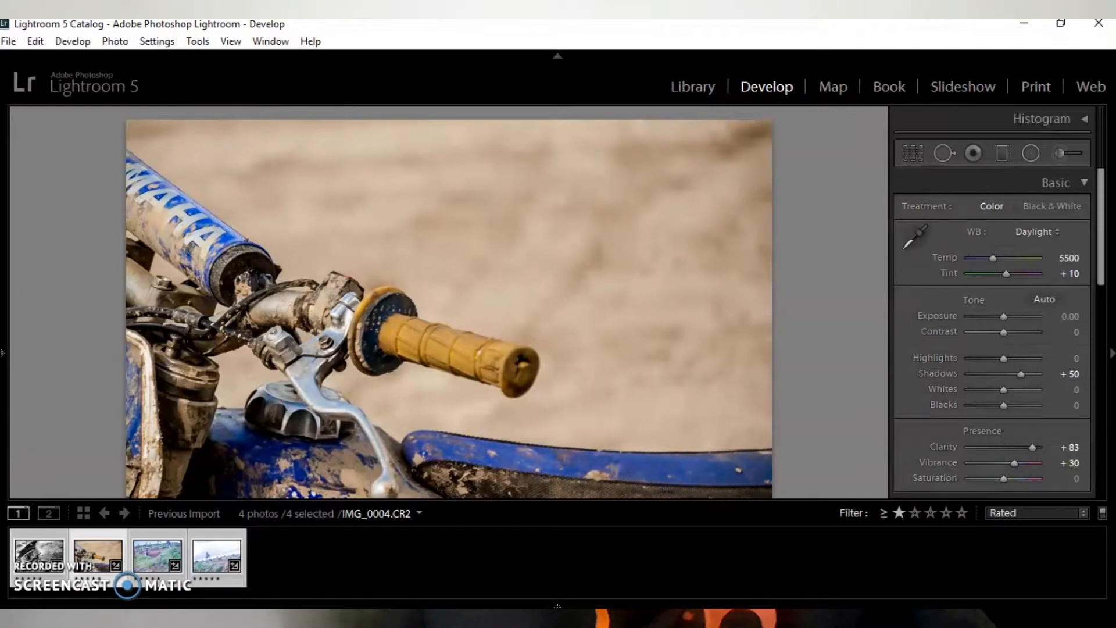
right_click(219, 553)
left_click(274, 444)
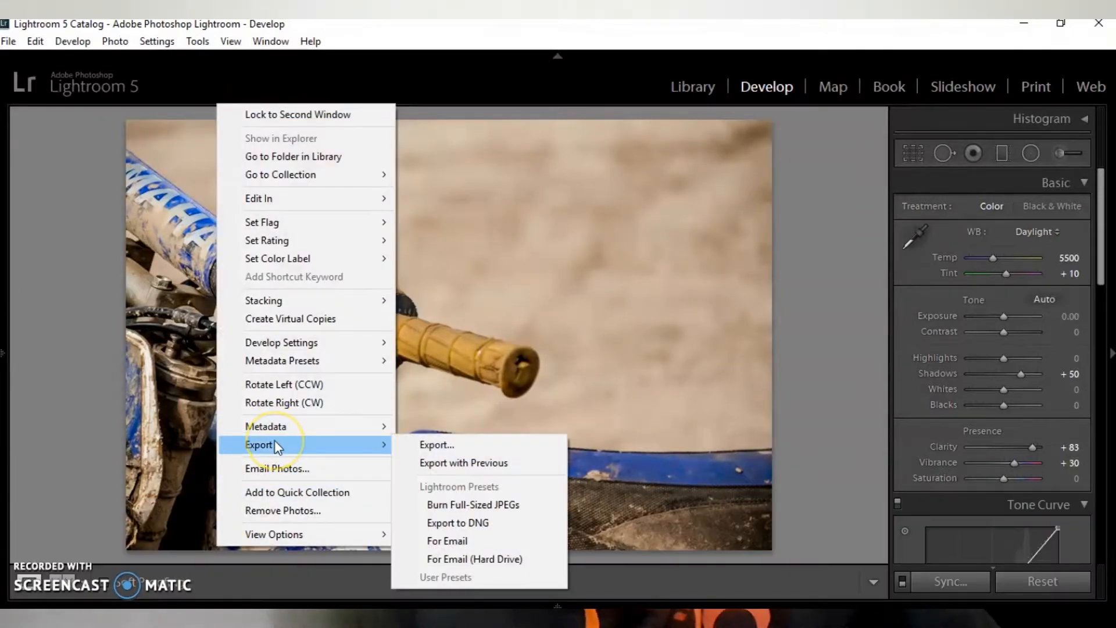
left_click(445, 448)
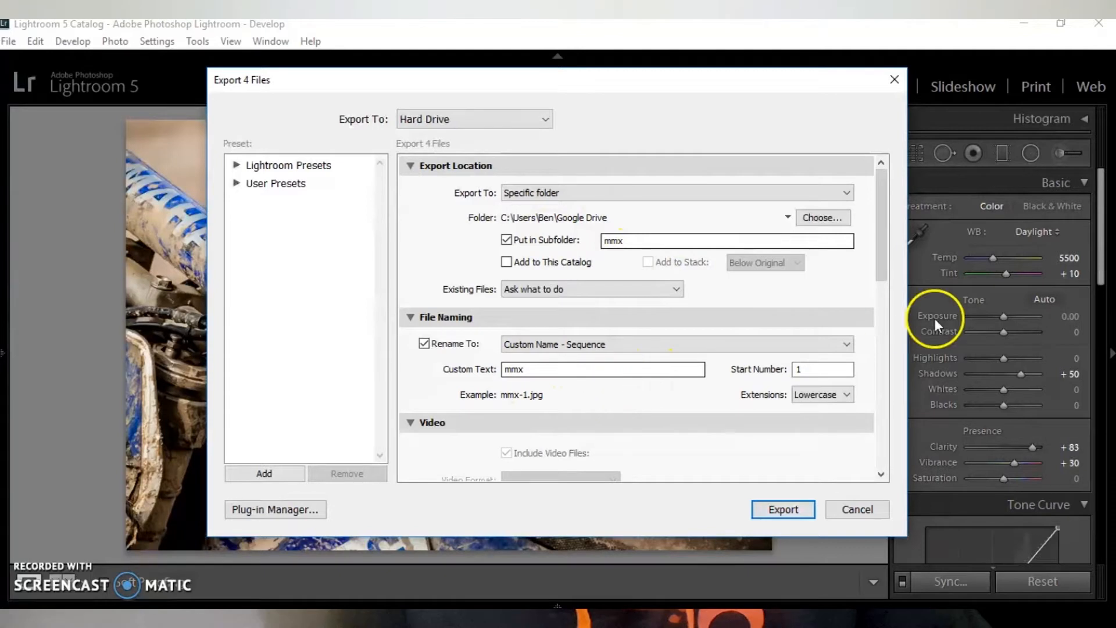
- Review the export settings for file format, image sizing, output sharpening, metadata and watermarking
right_click(885, 306)
left_click(881, 301)
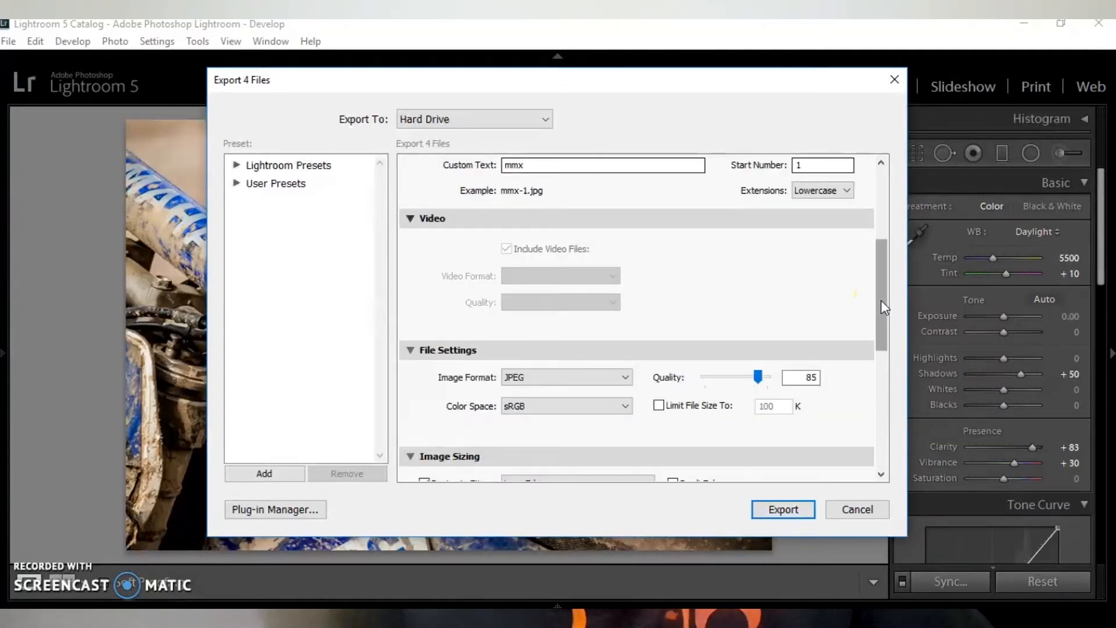
right_click(881, 317)
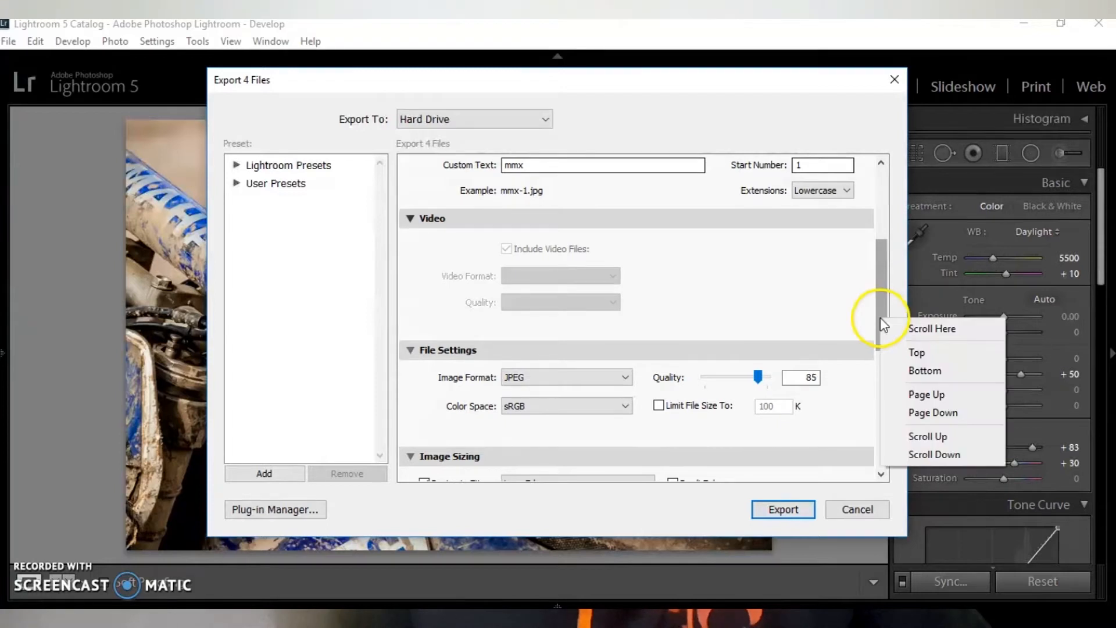
left_click(838, 403)
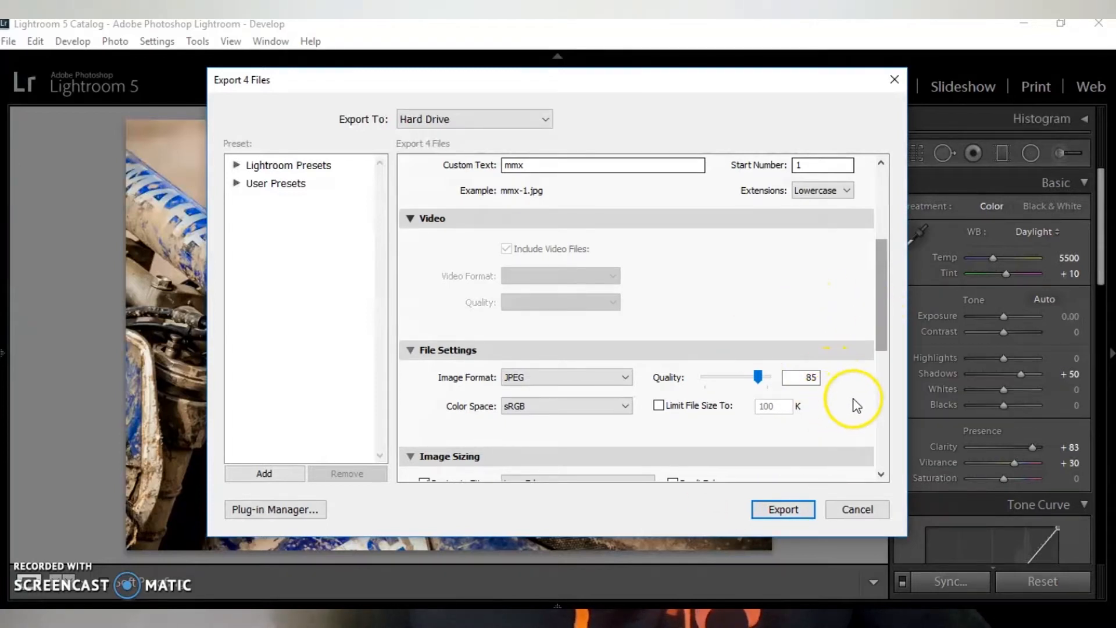
left_click(881, 445)
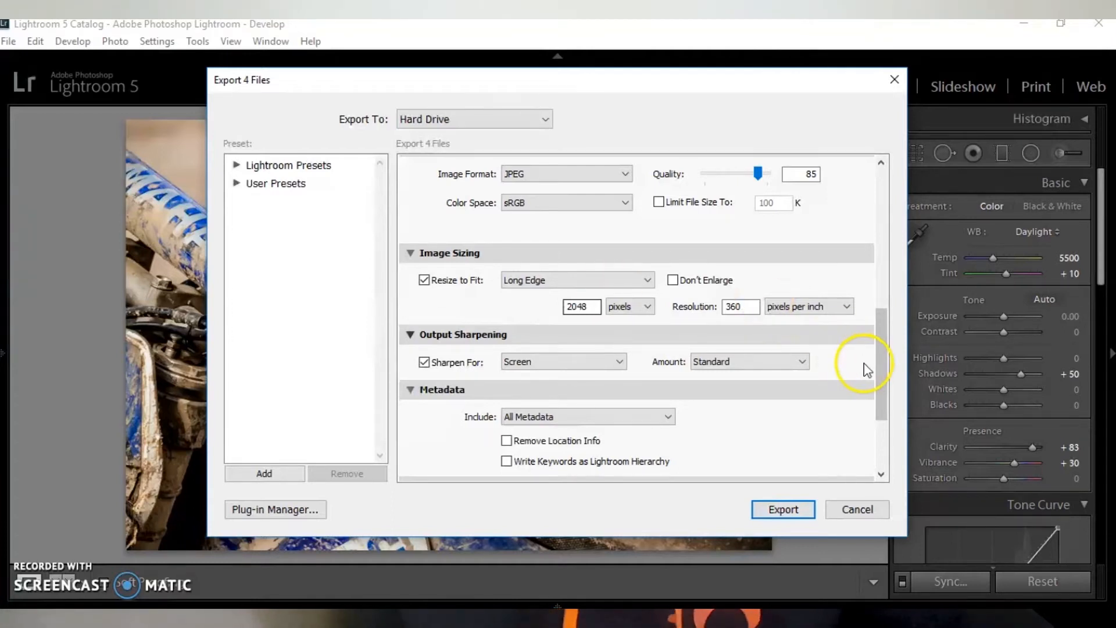
right_click(883, 388)
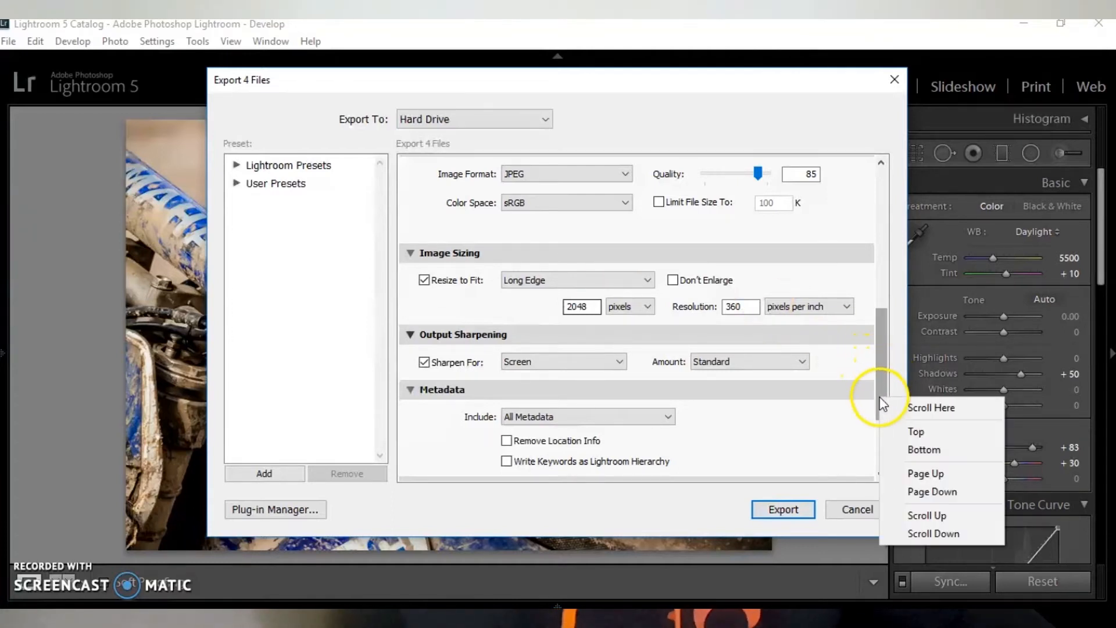
left_click(860, 441)
left_click(879, 445)
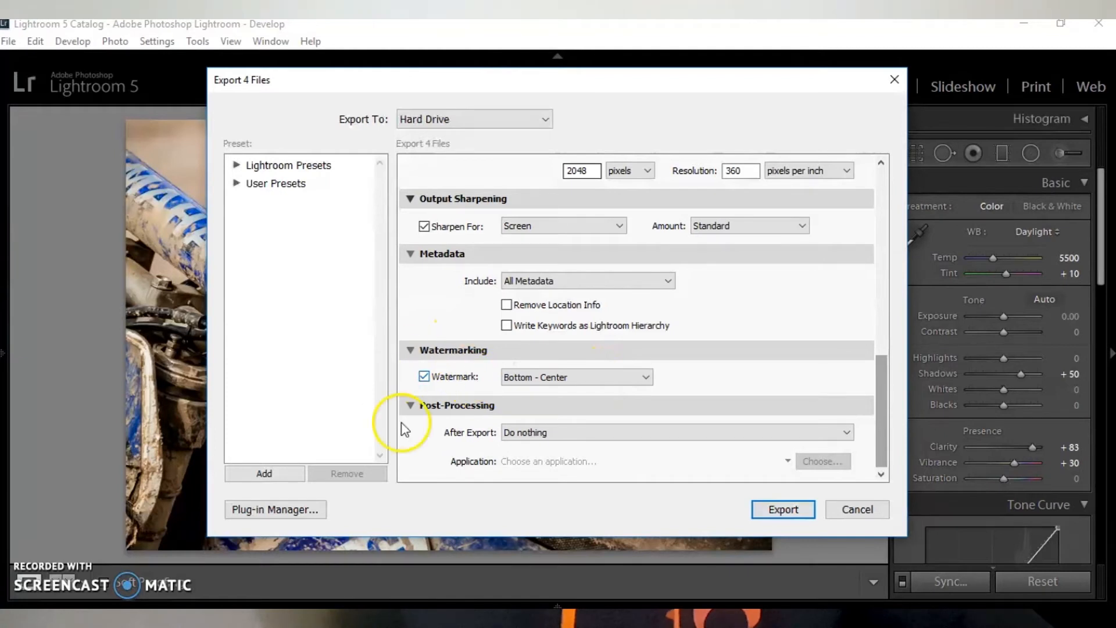
- Export the four photos, using unique names for files that already exist in the destination folder
left_click(782, 510)
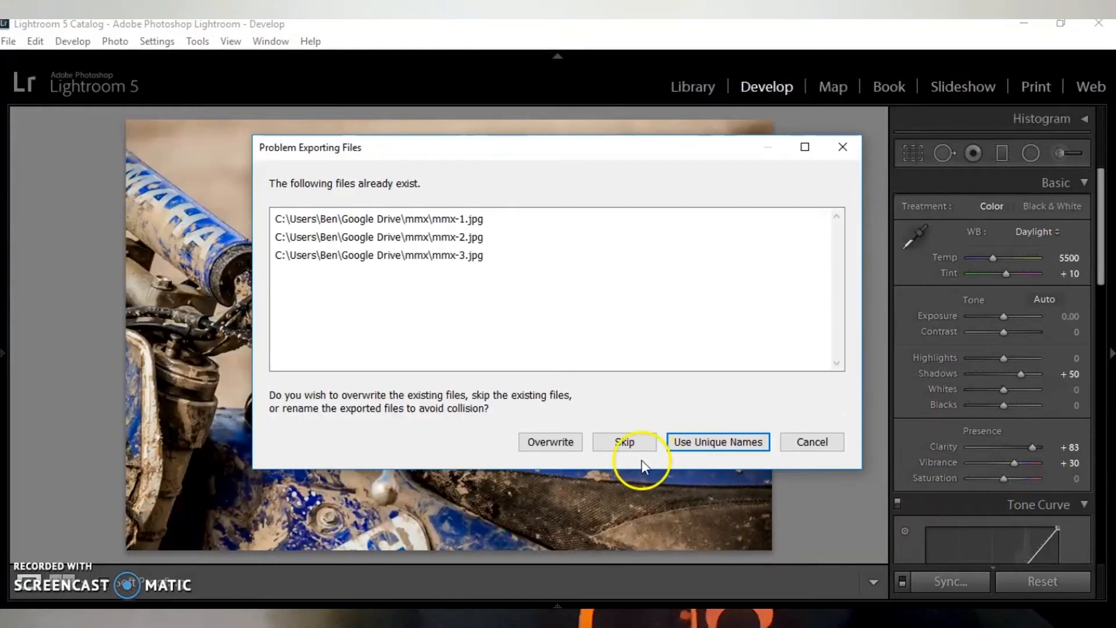
left_click(702, 443)
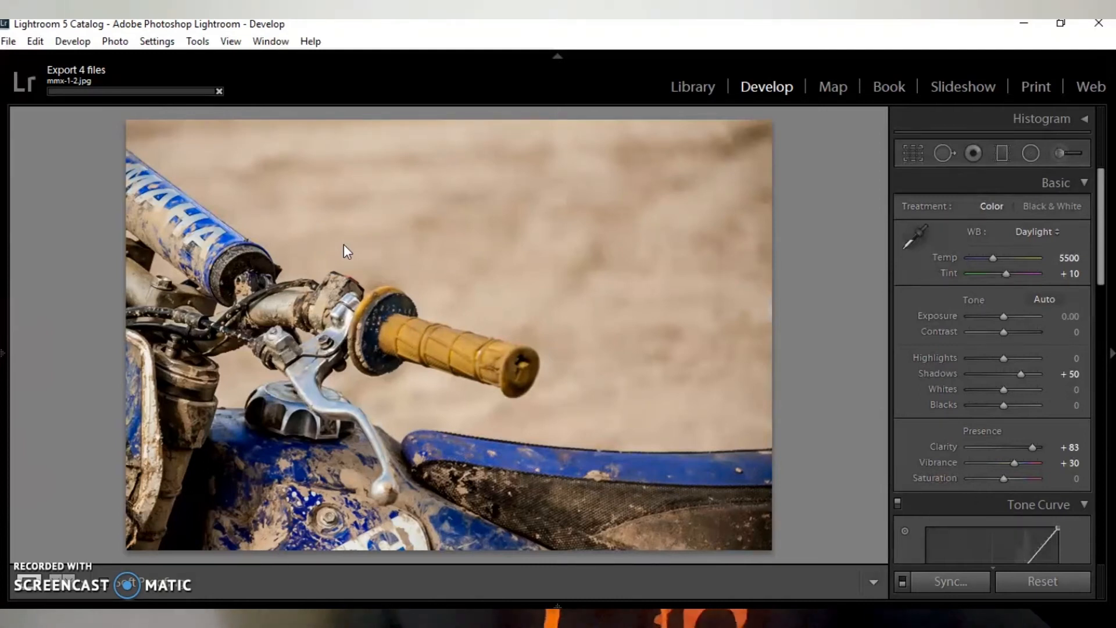
left_click(306, 402)
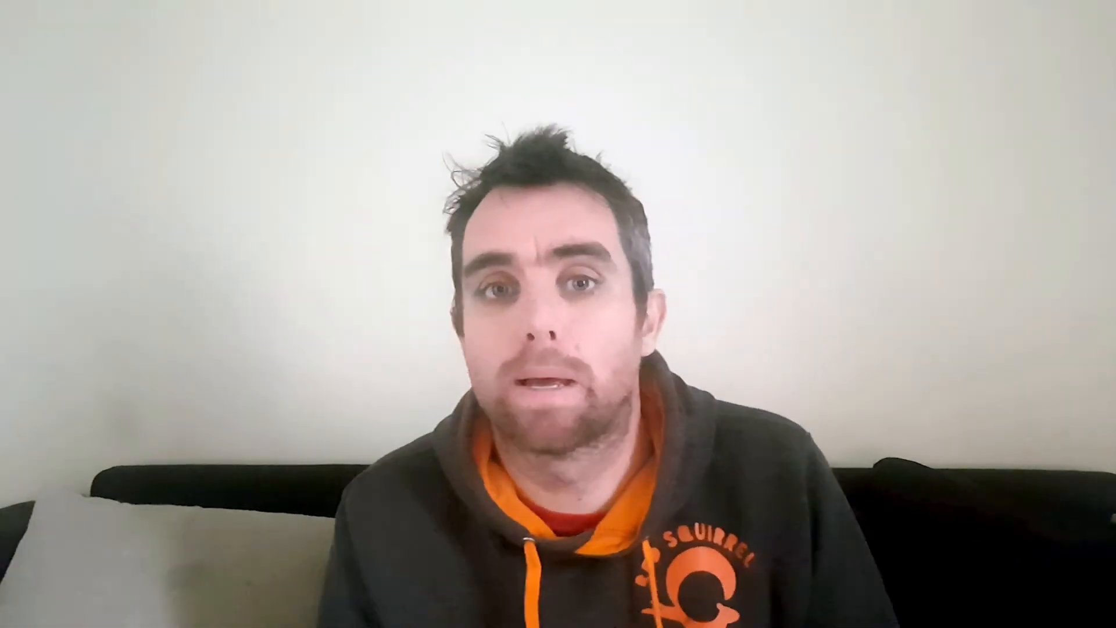